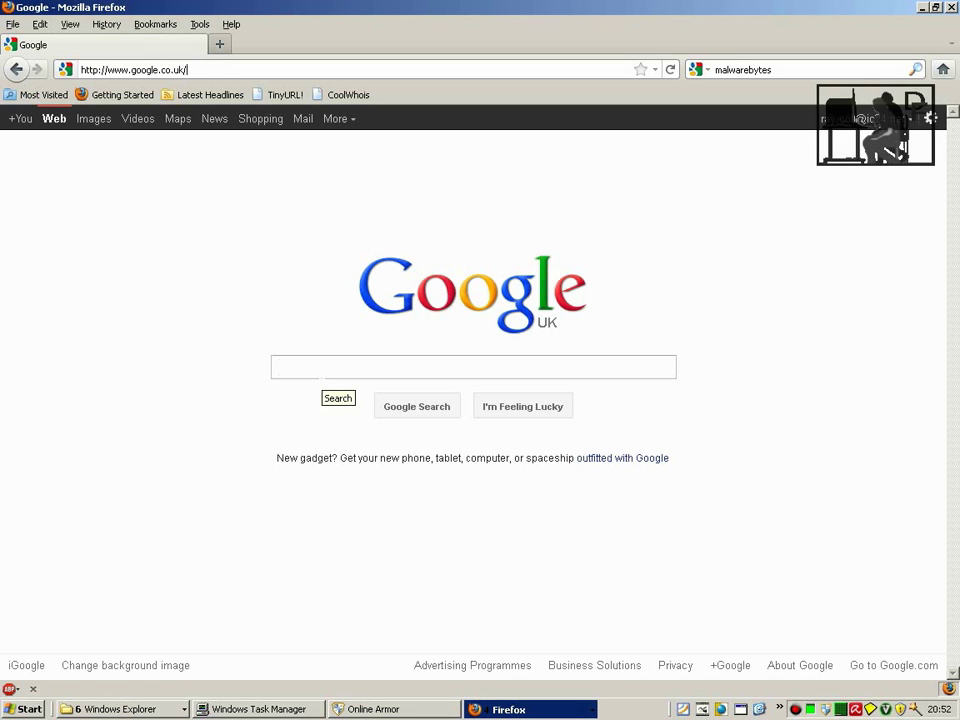
Paste 'malwarebytes' into the Google search box to bring up its results
right_click(323, 367)
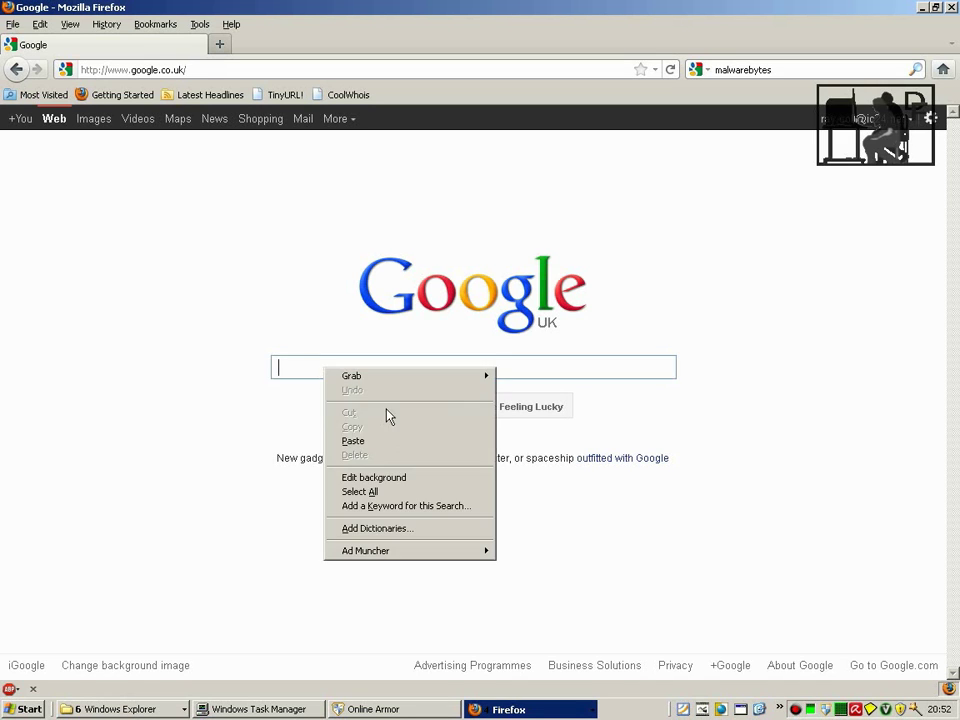
left_click(378, 442)
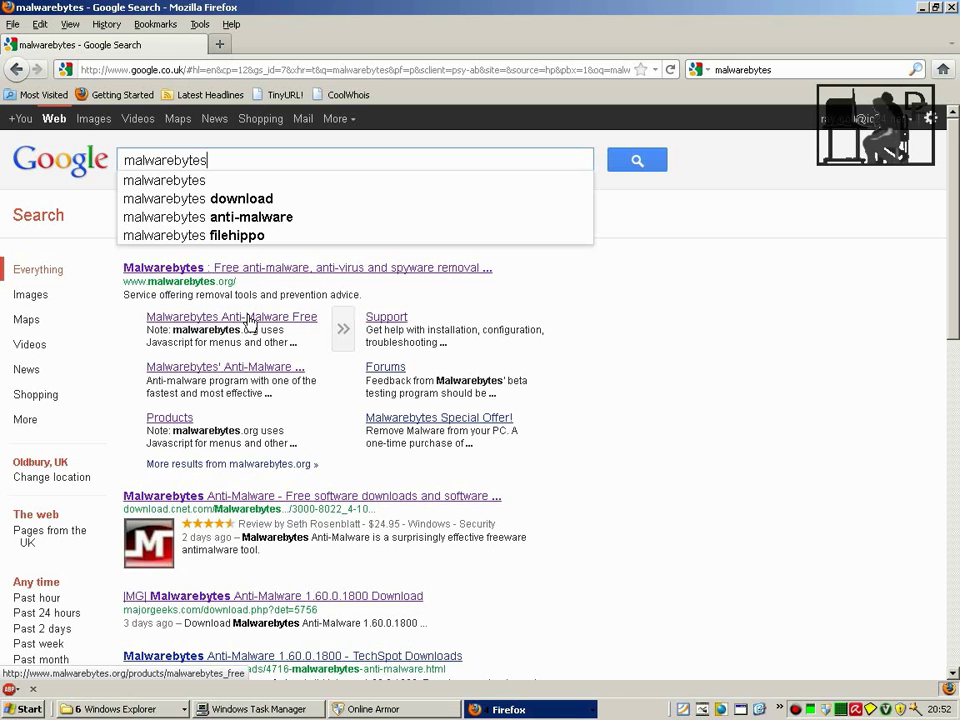
Open the Malwarebytes Anti-Malware Free page and follow its free Download Now link to FileForum
left_click(296, 364)
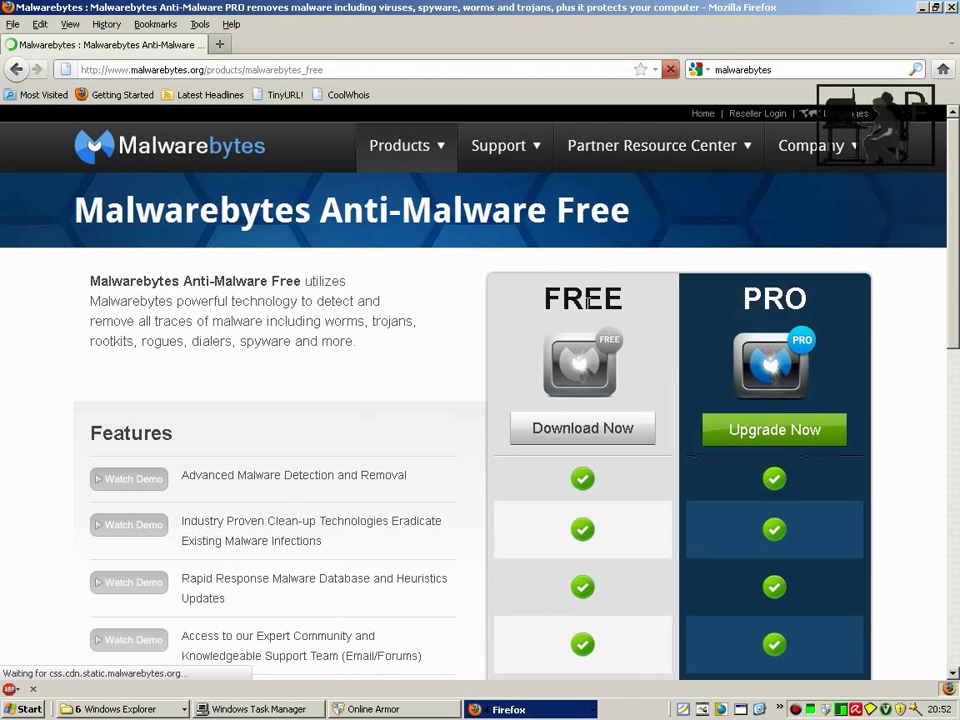
left_click_drag(953, 287, 953, 314)
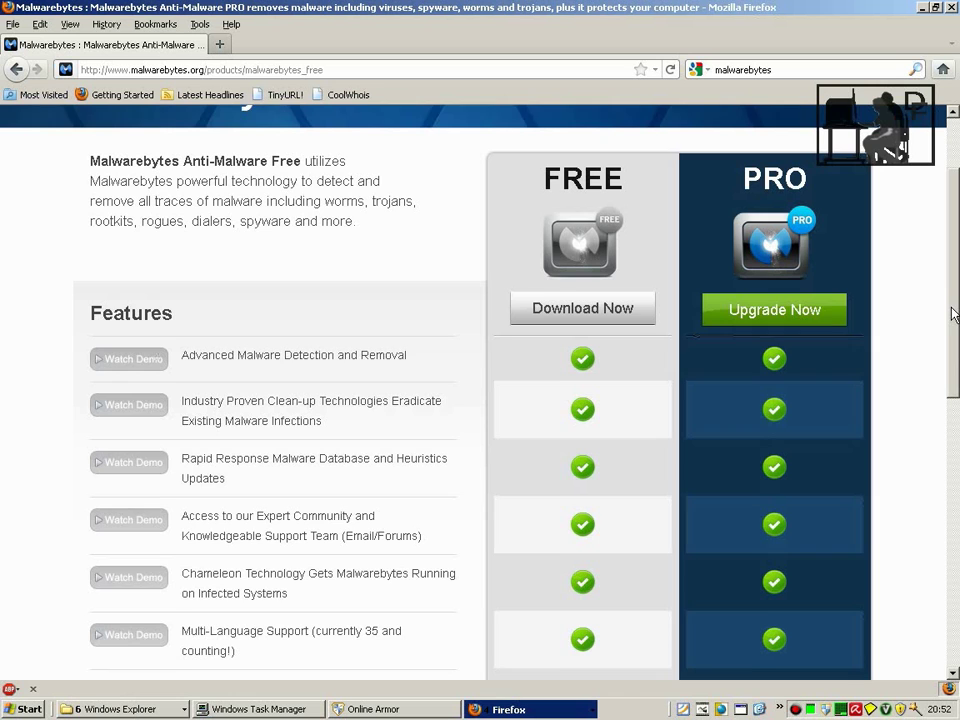
left_click(585, 310)
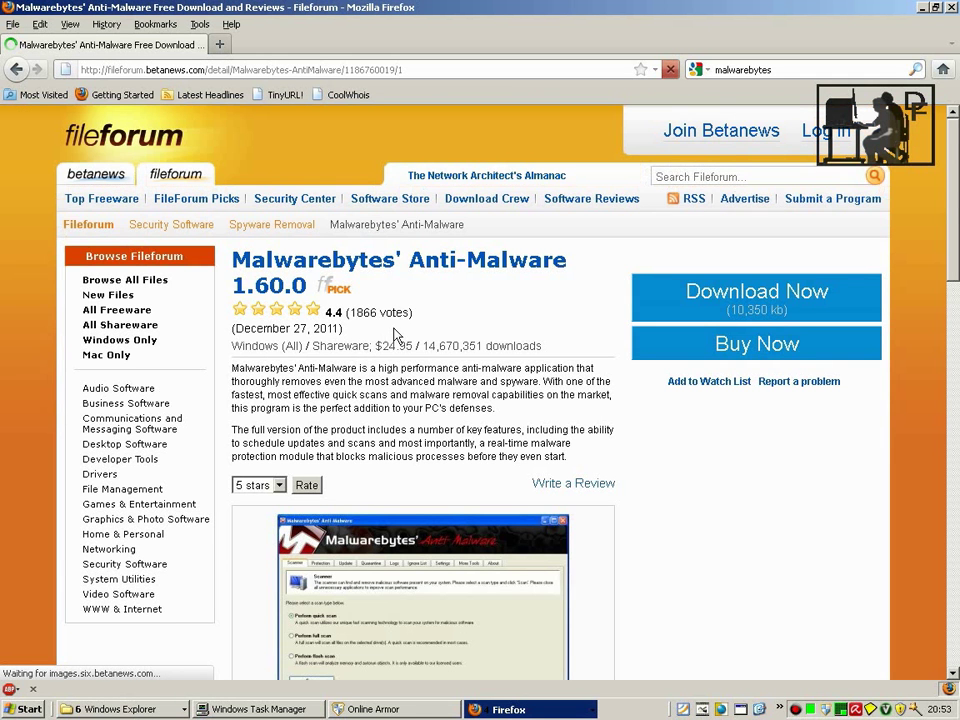
Download mbam-setup-1.60.0.1800.exe from FileForum and save it to the Desktop
left_click(757, 300)
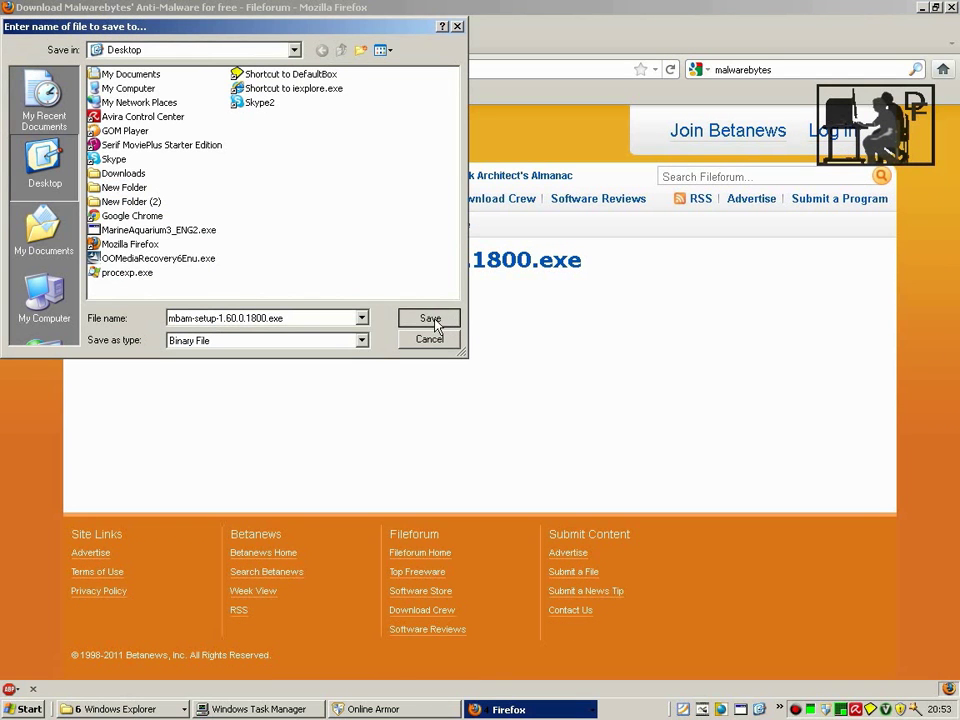
left_click(432, 319)
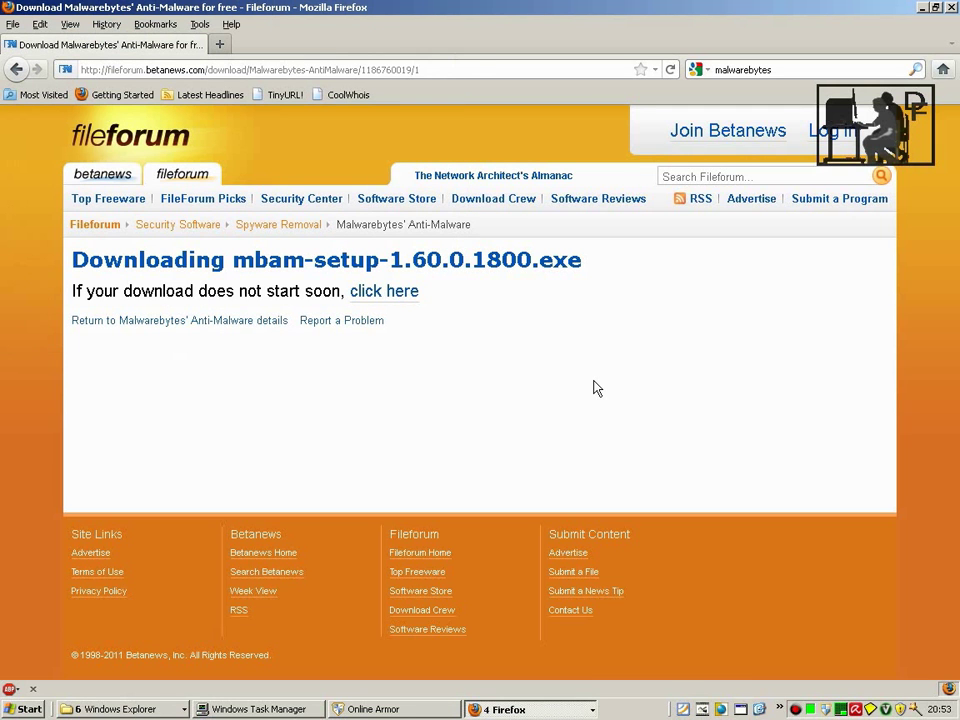
right_click(624, 709)
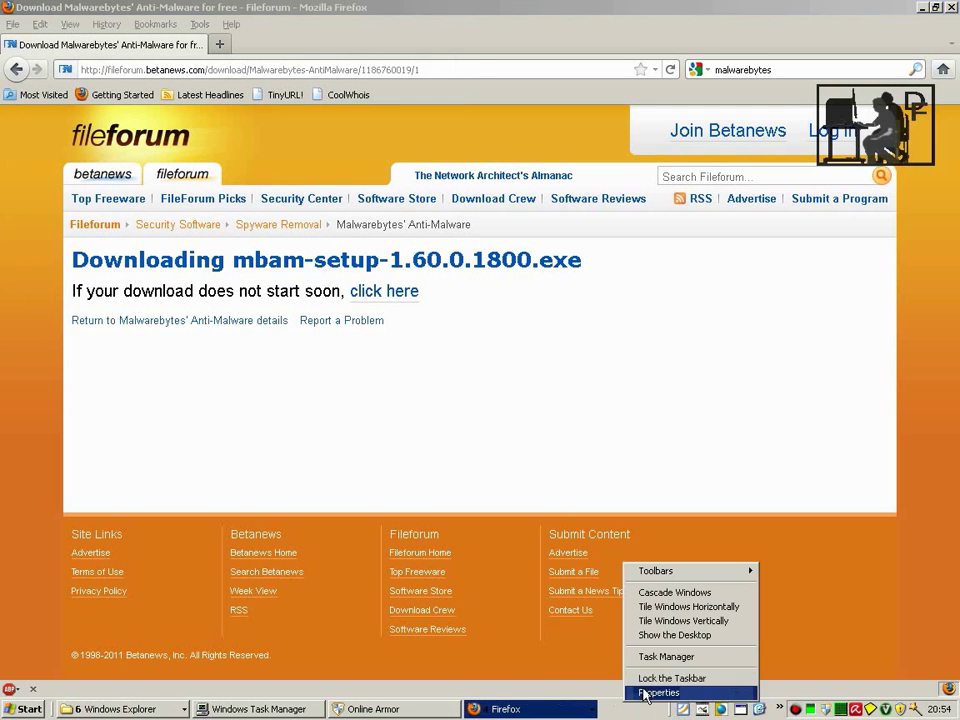
Show the desktop and run mbam-setup, allowing it past the Security Warning
left_click(671, 637)
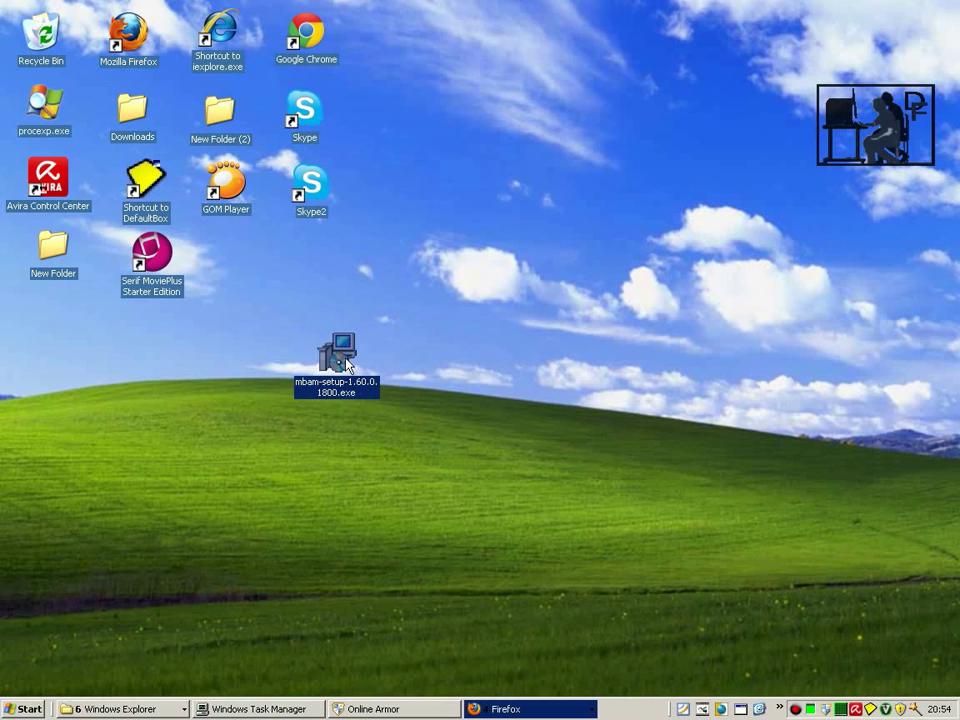
mouse_move(336, 352)
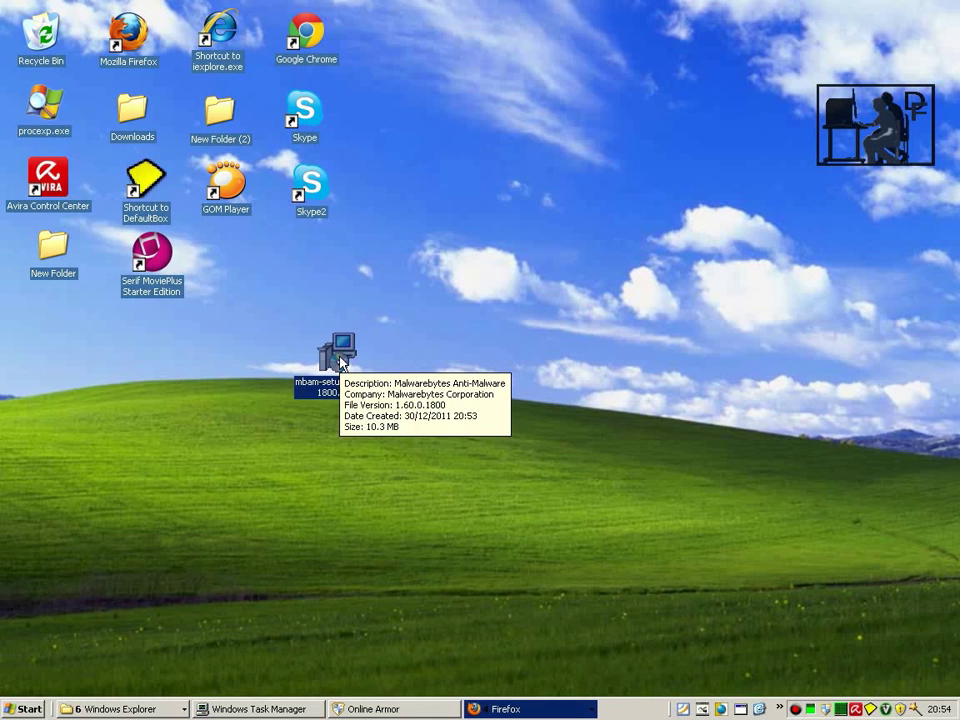
double_click(341, 362)
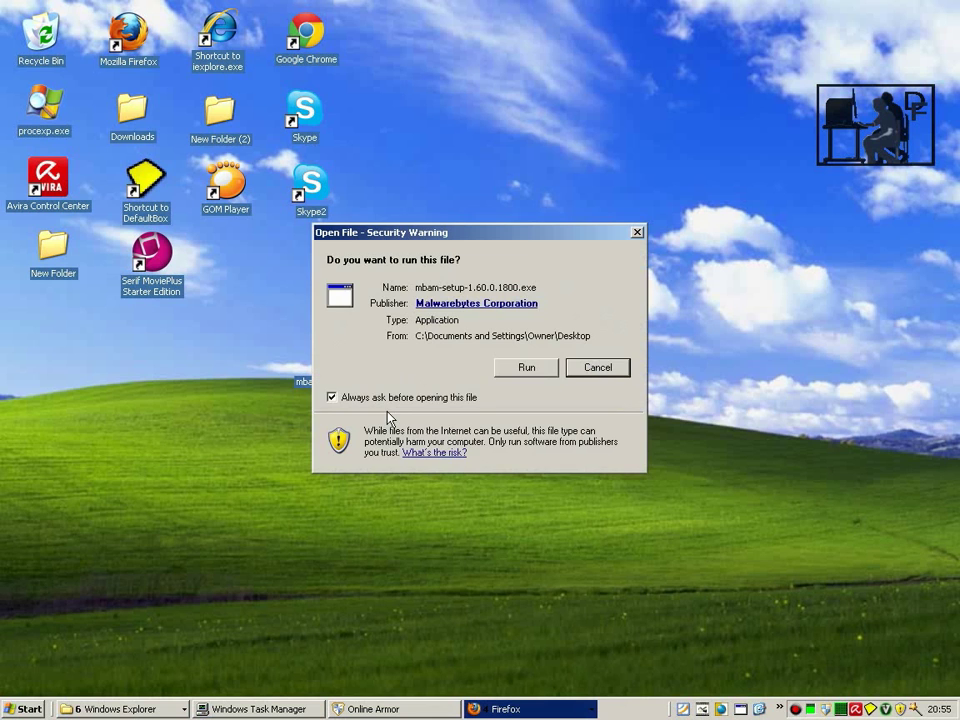
left_click(525, 367)
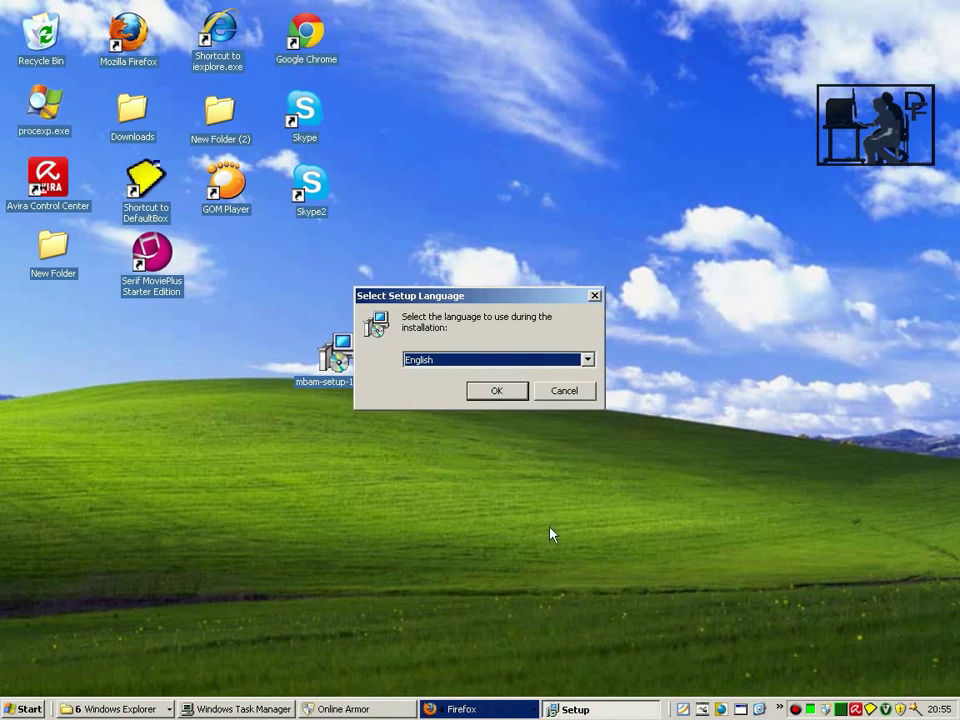
Choose English, accept the license agreement, and read through the 1.60.0.1800 release notes
left_click(497, 391)
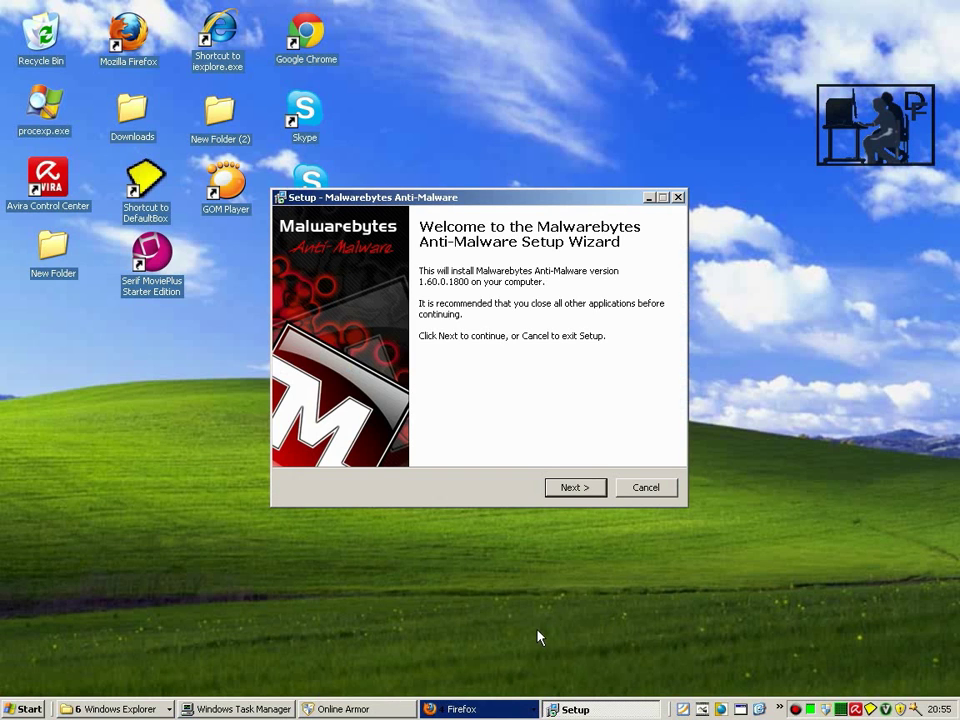
left_click(576, 489)
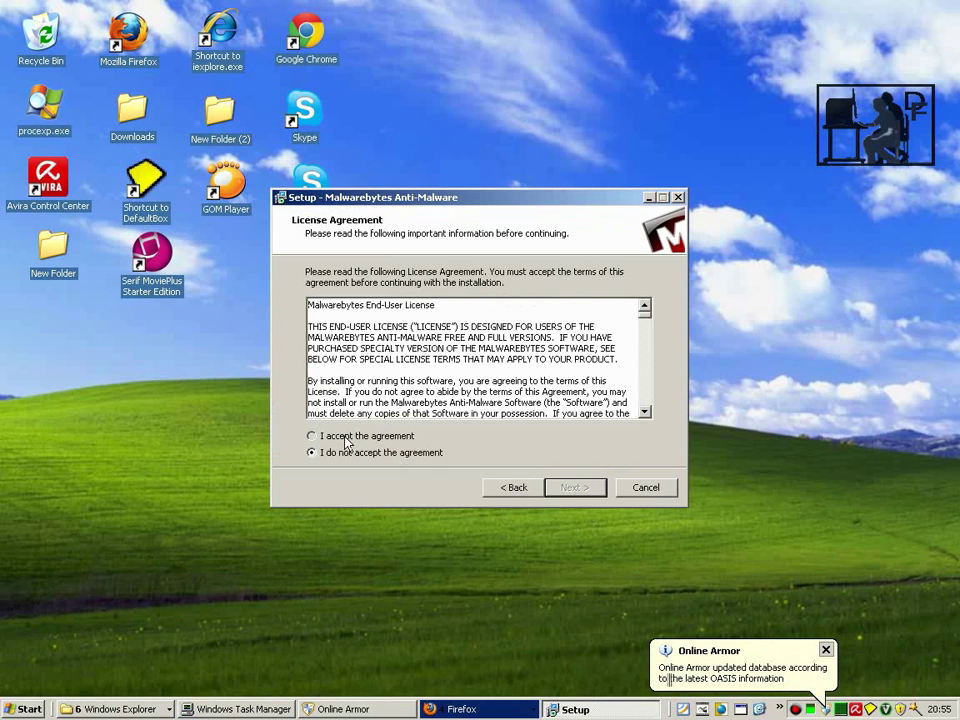
left_click(312, 436)
left_click(567, 490)
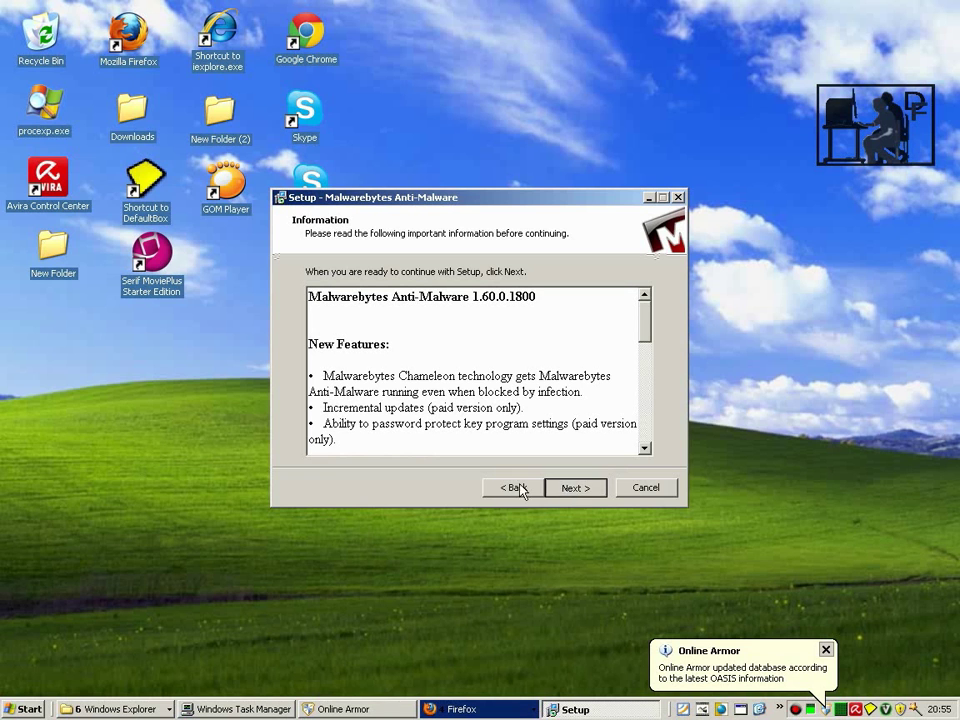
left_click_drag(647, 343, 648, 355)
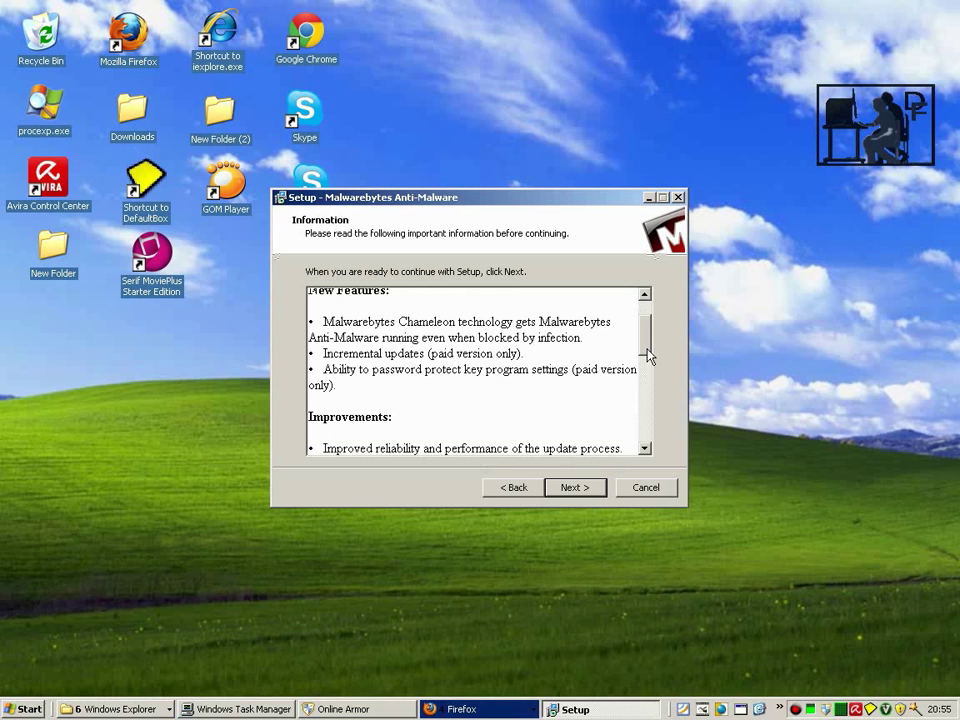
left_click_drag(647, 355, 647, 428)
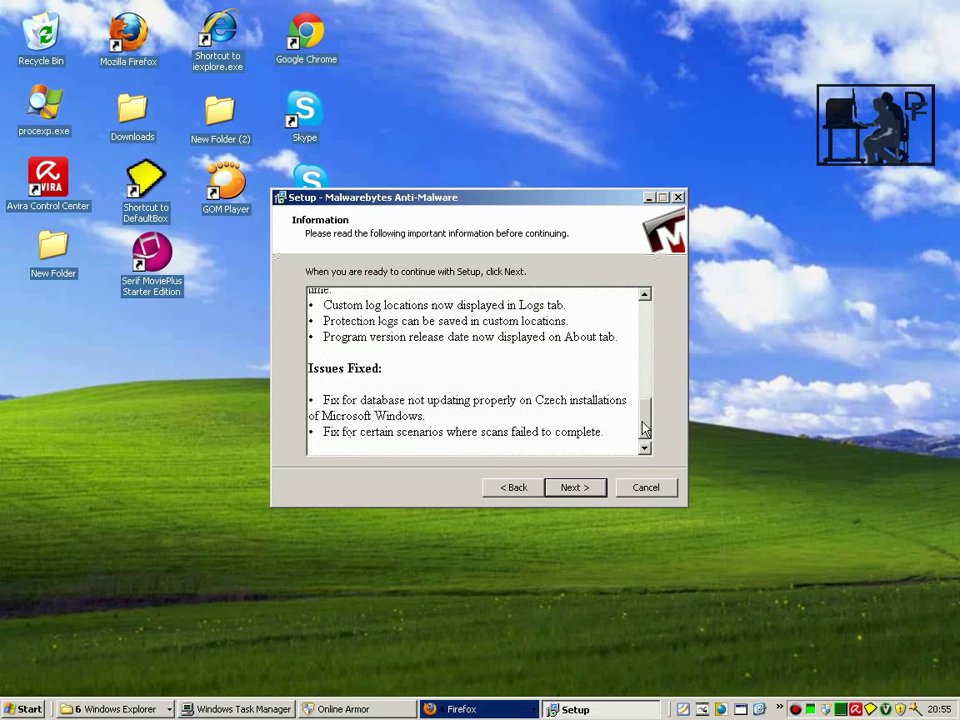
left_click_drag(647, 428, 644, 331)
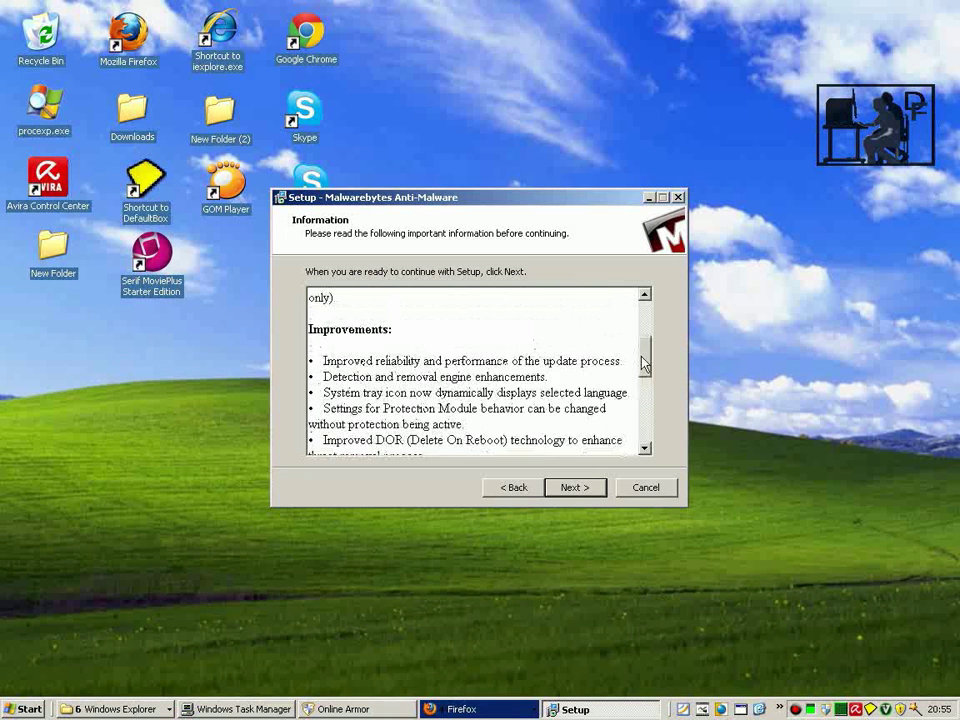
Accept the default folders, tick 'Create a desktop icon', and run the installation
left_click(571, 488)
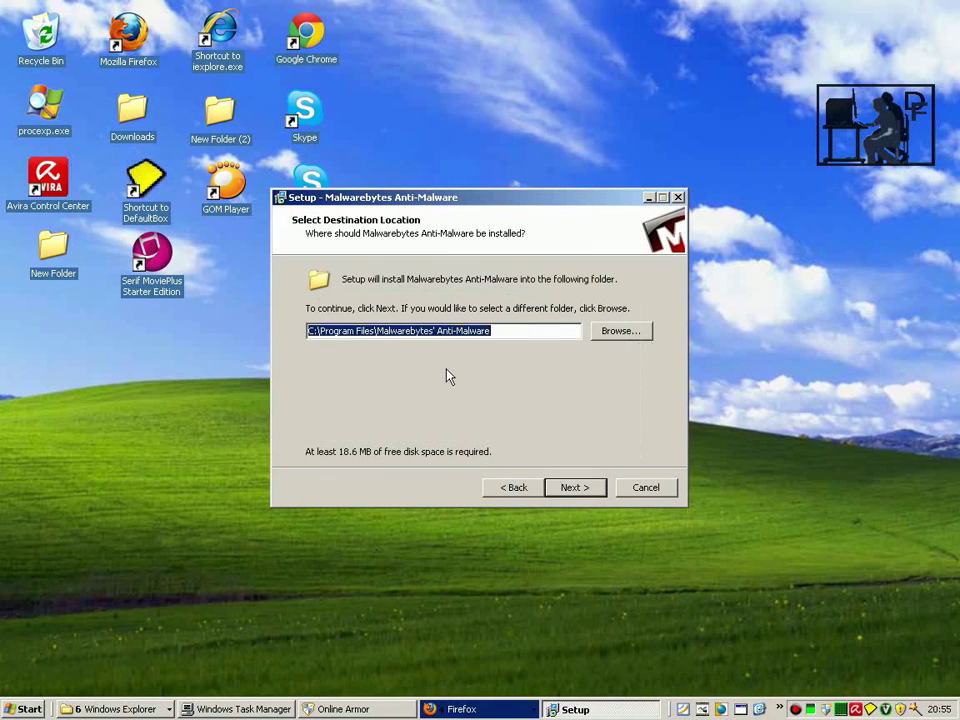
left_click(576, 491)
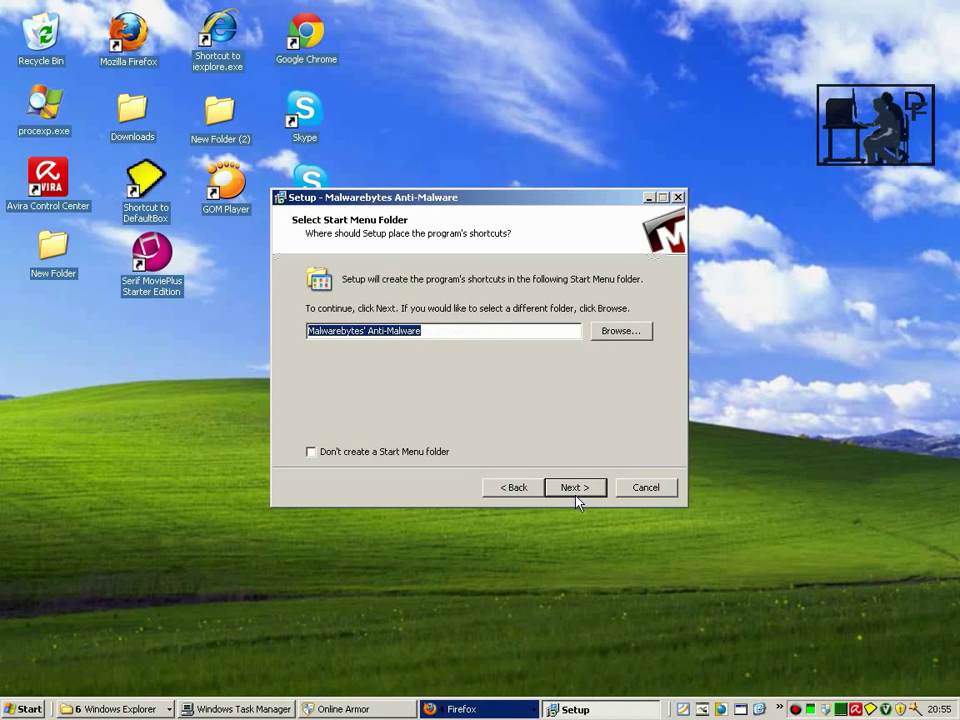
left_click(576, 497)
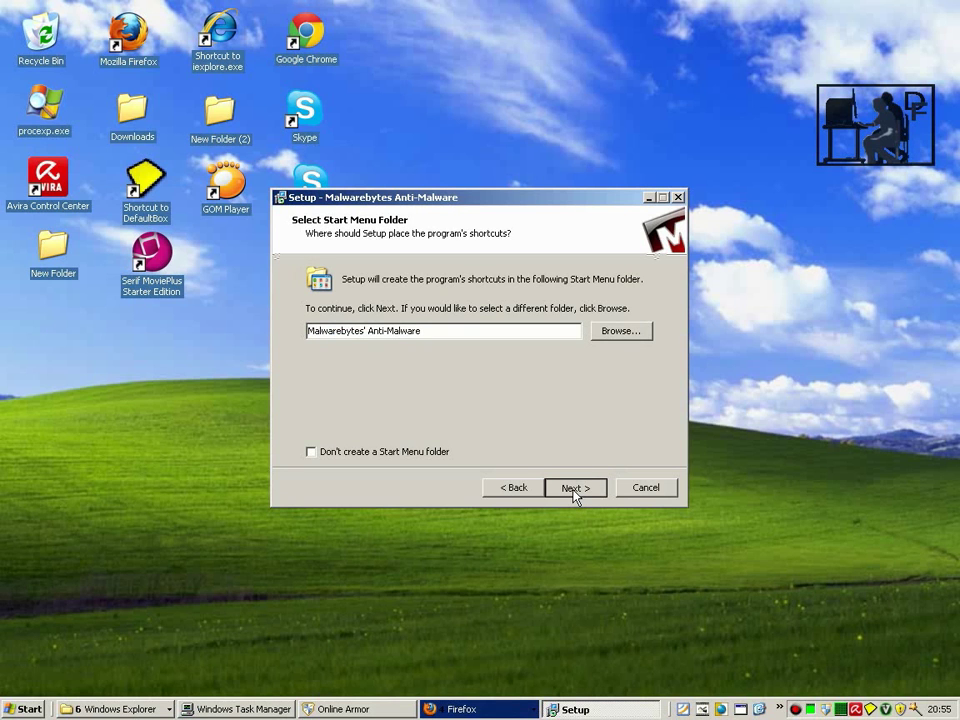
left_click(576, 492)
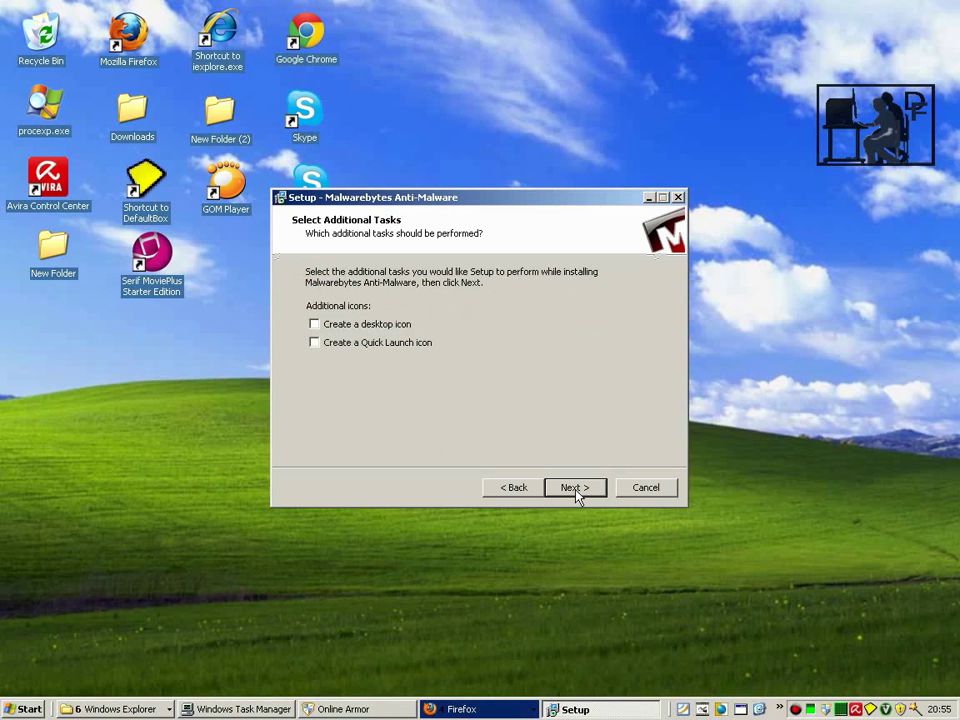
left_click(317, 327)
left_click(576, 489)
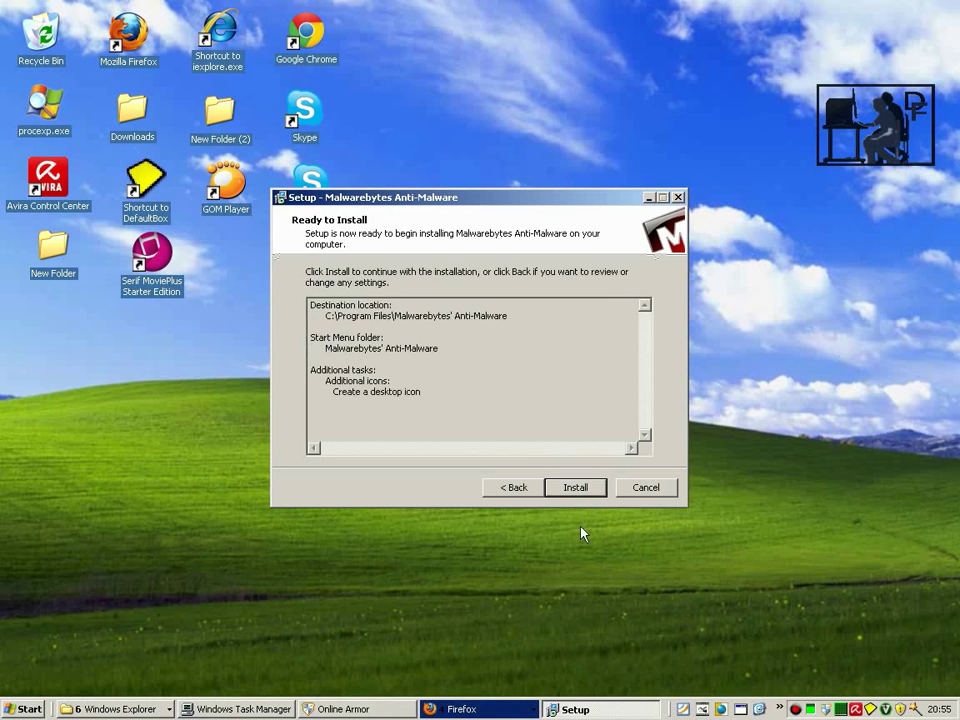
left_click(574, 490)
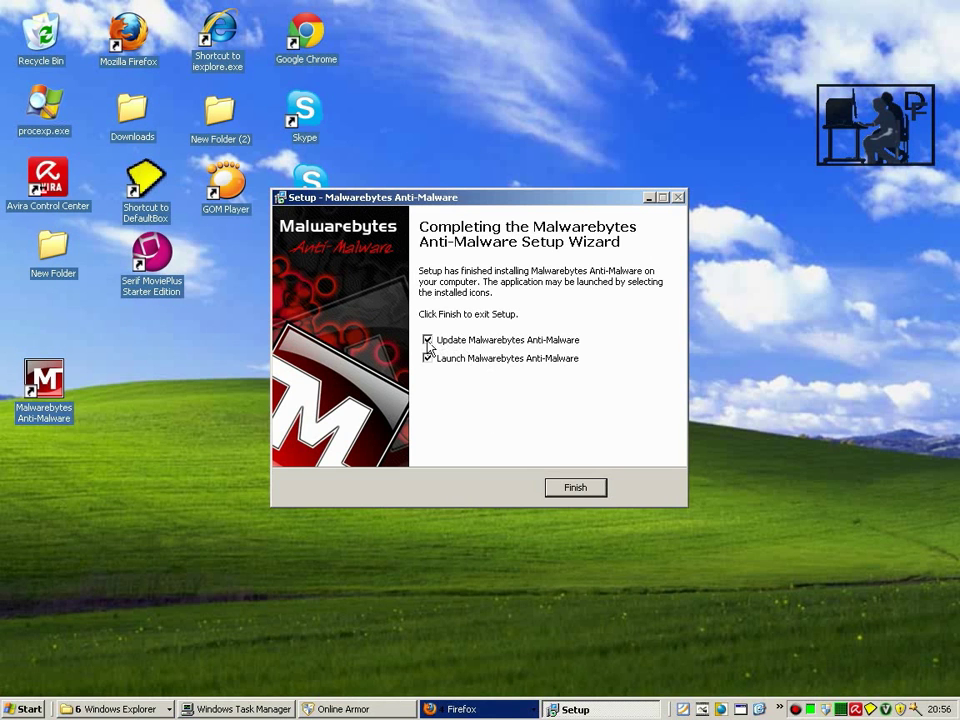
Finish setup with update and launch ticked, allow Online Armor access, and confirm the v2011.12.30.03 update
left_click(578, 489)
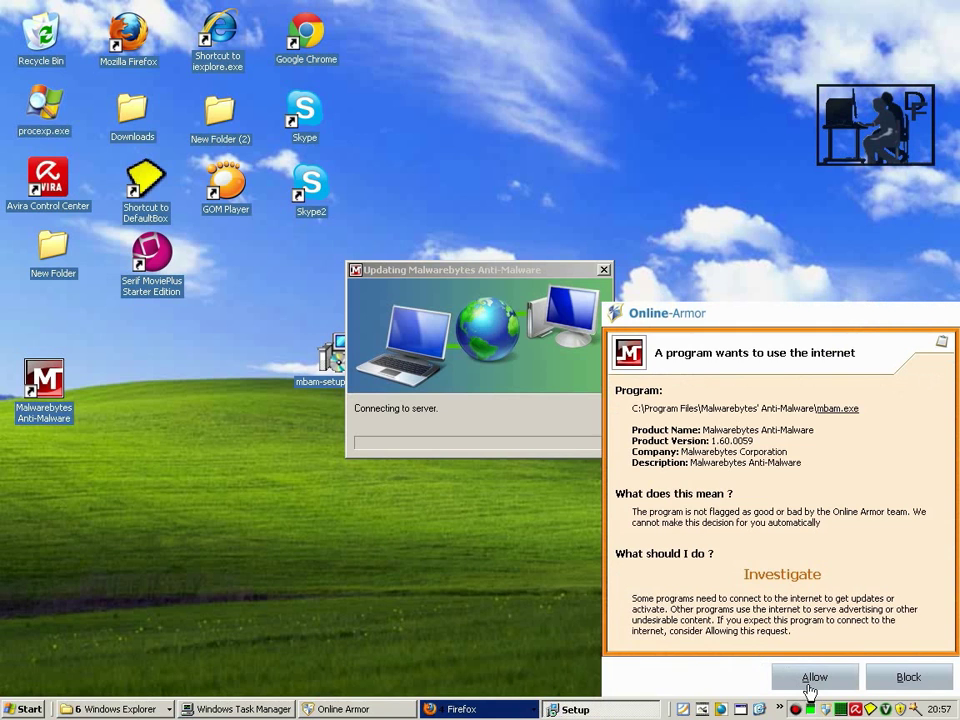
left_click(810, 684)
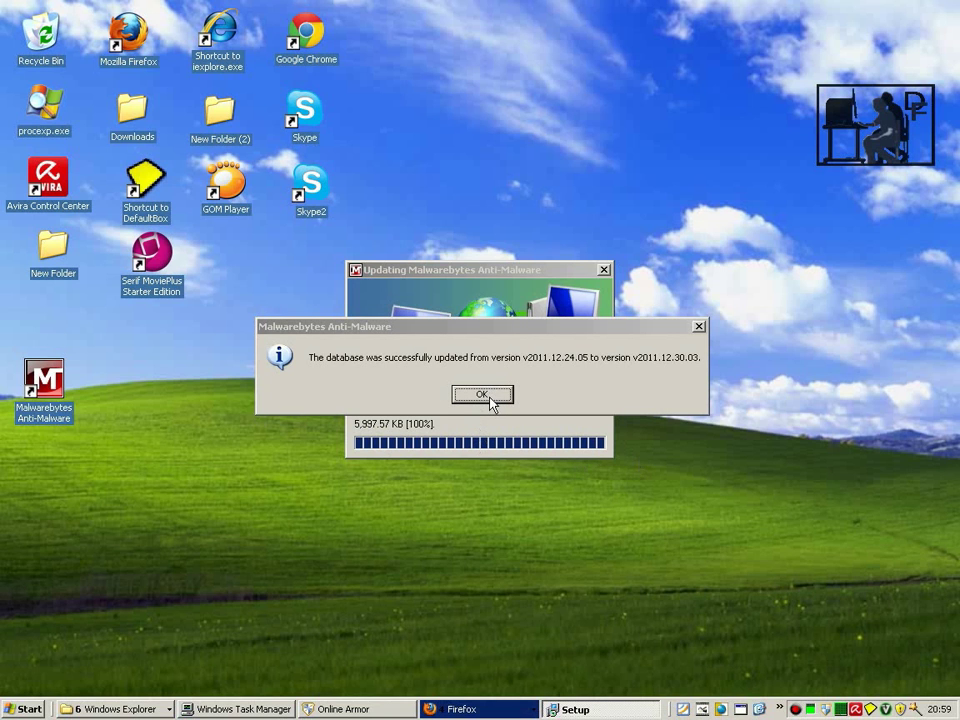
left_click(483, 395)
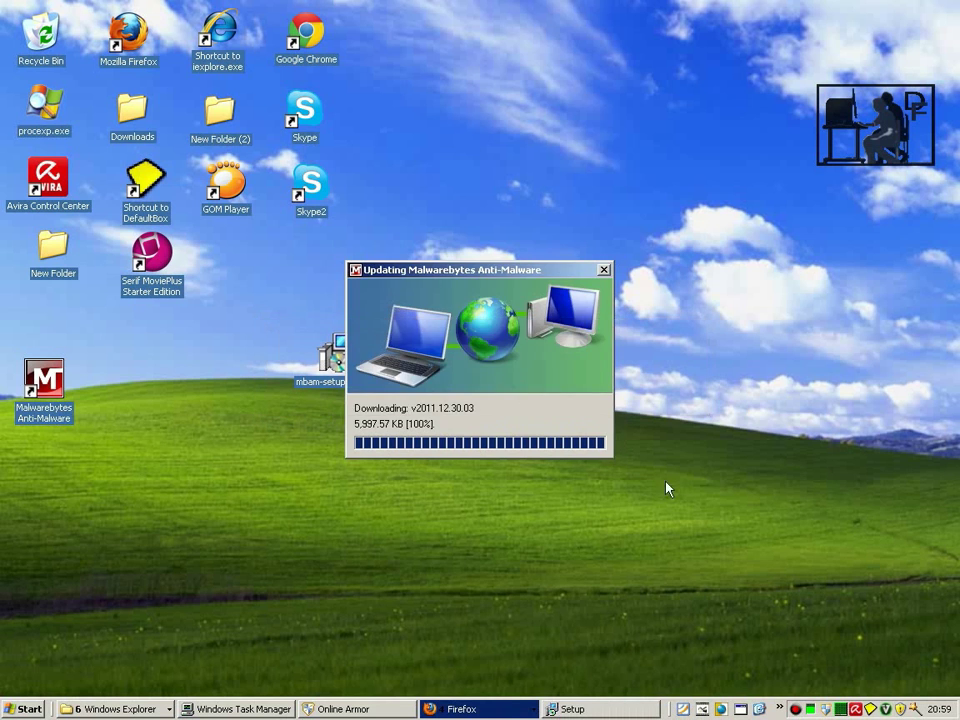